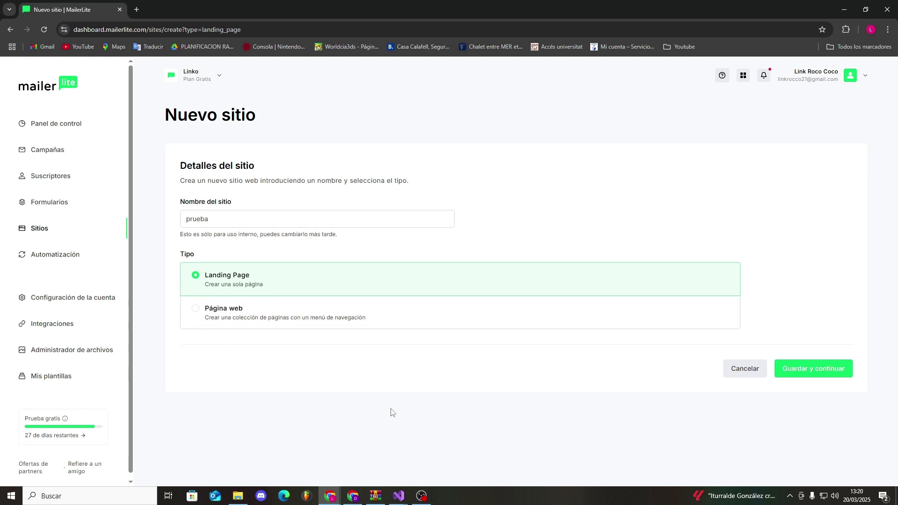
Step: Save the new landing page site "prueba" and assign all subscriber groups to it
click(802, 373)
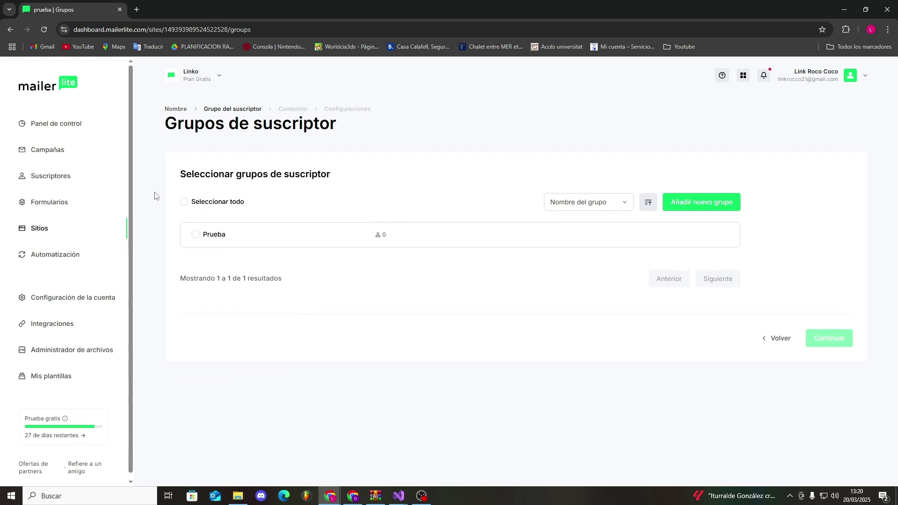
click(183, 202)
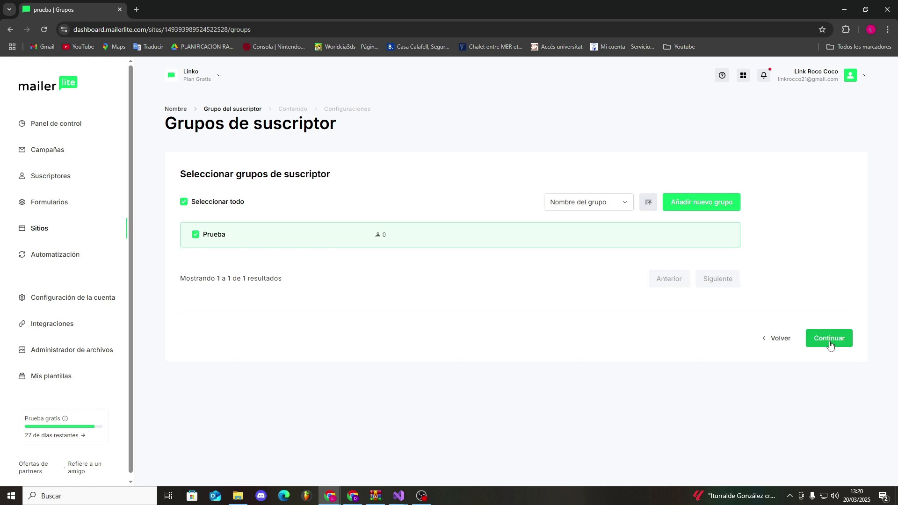
click(830, 339)
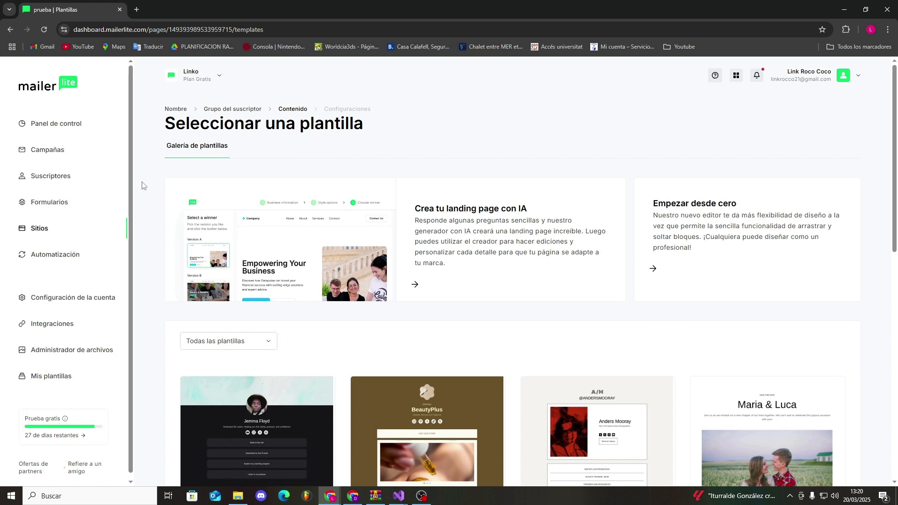
Step: Browse the landing page designs in the template gallery
scroll(142, 186, down, 4)
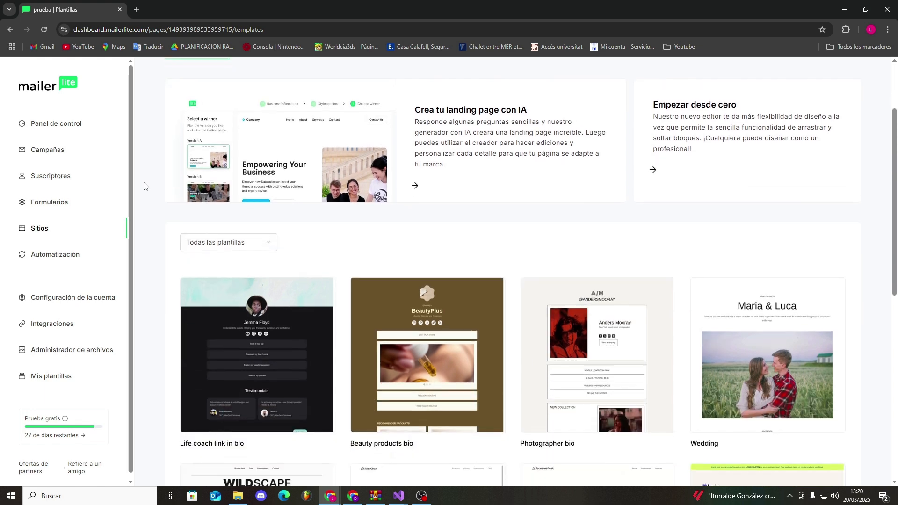
scroll(146, 206, up, 1)
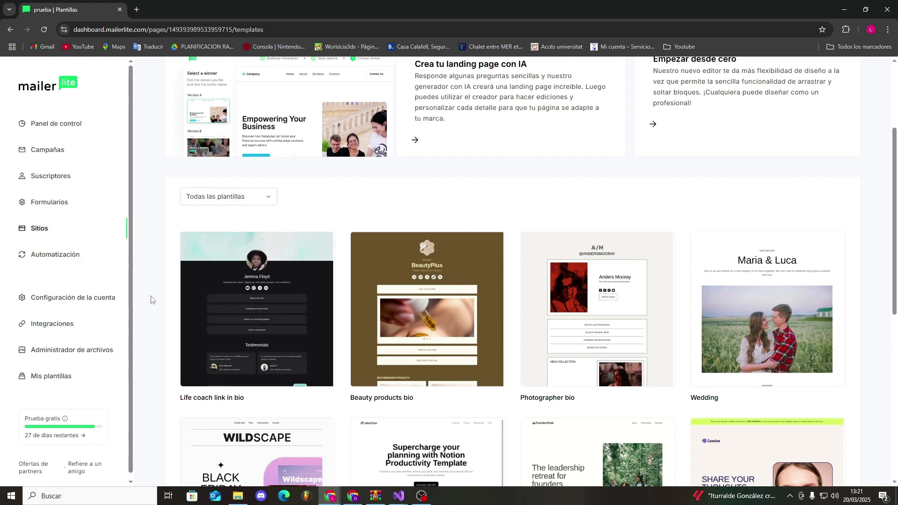
scroll(151, 299, down, 6)
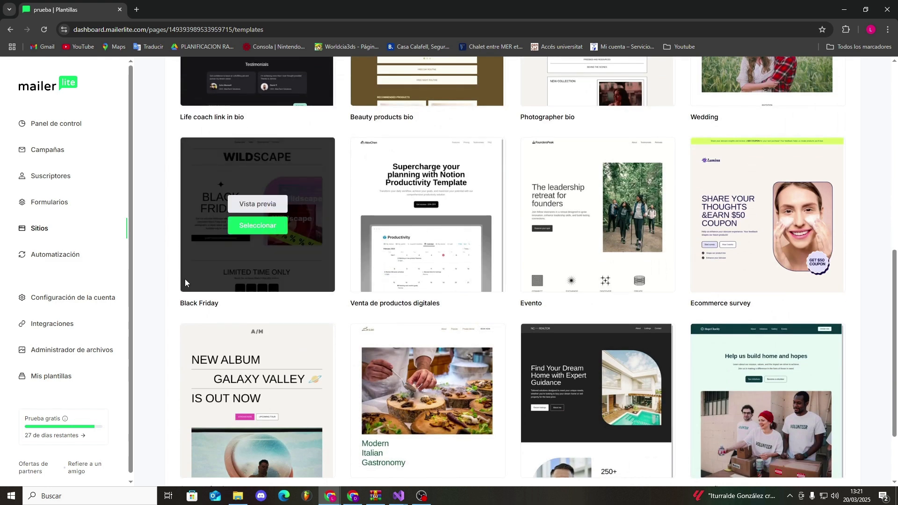
scroll(161, 297, up, 7)
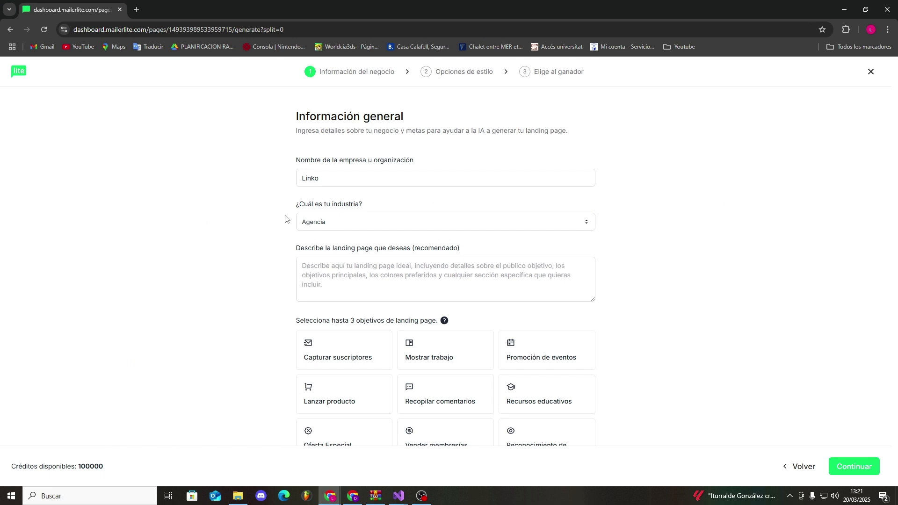
Step: Set the AI generator's writing style to Natural and generate the landing page versions
click(352, 265)
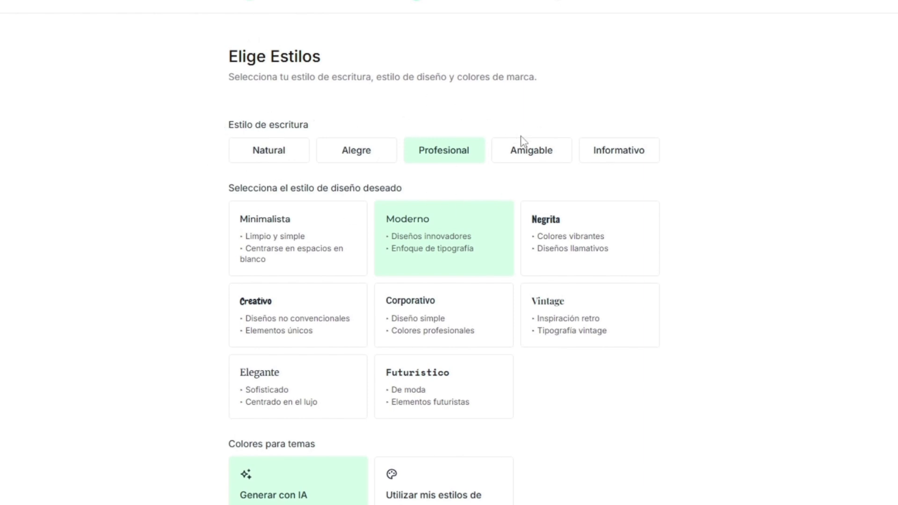
click(269, 154)
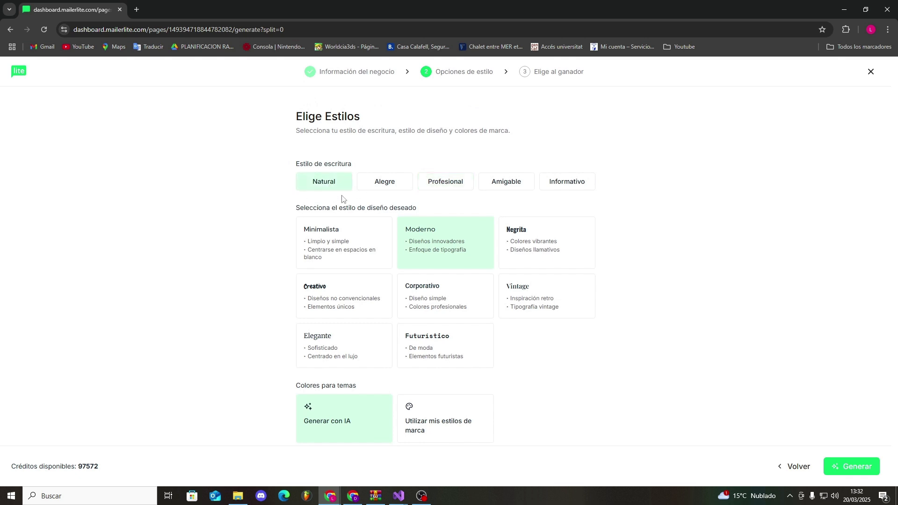
scroll(261, 201, down, 1)
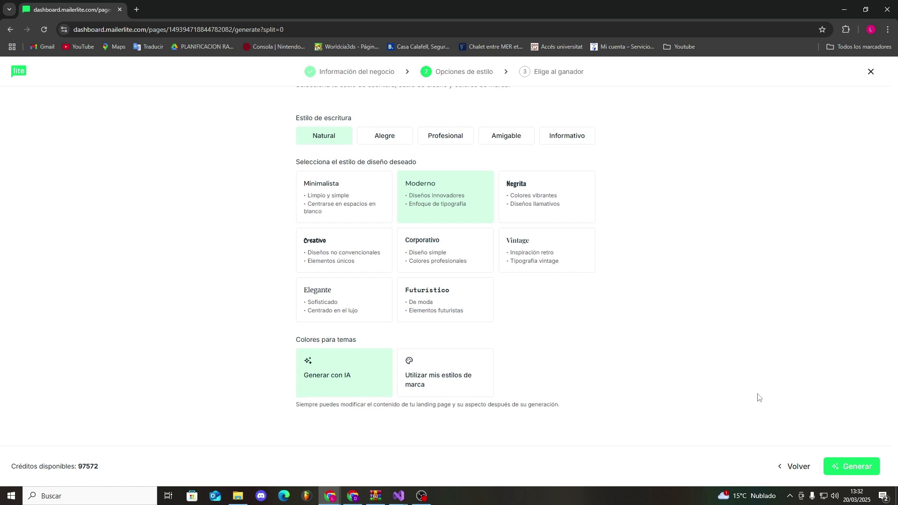
click(847, 468)
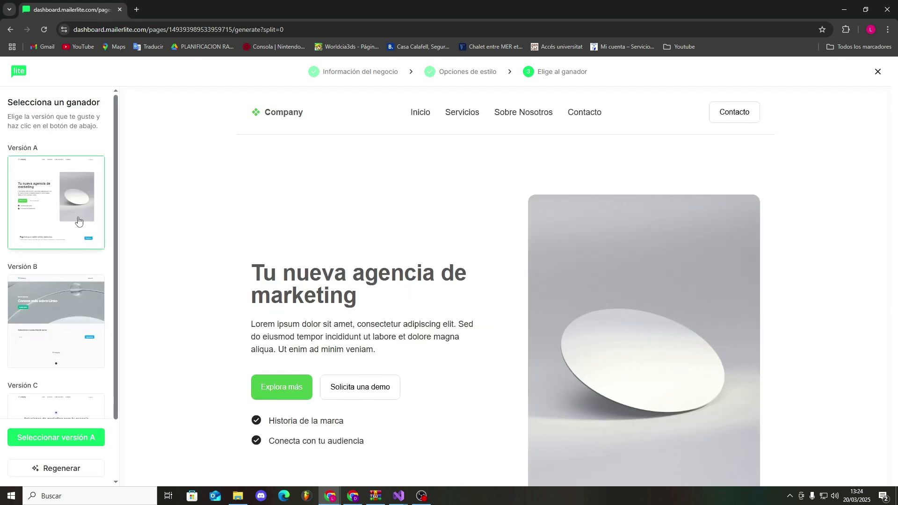
Step: Compare the generated landing page versions A, B and C, and select version C
scroll(66, 227, down, 2)
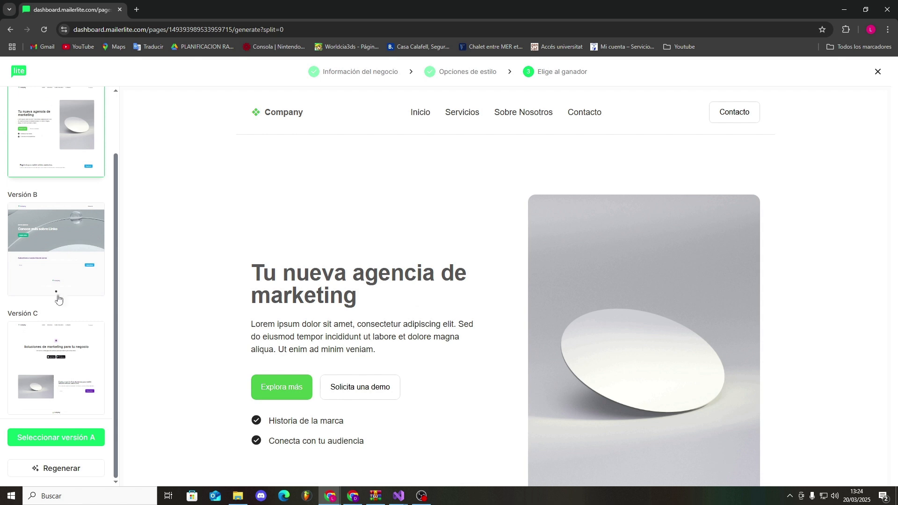
click(52, 263)
scroll(339, 357, down, 5)
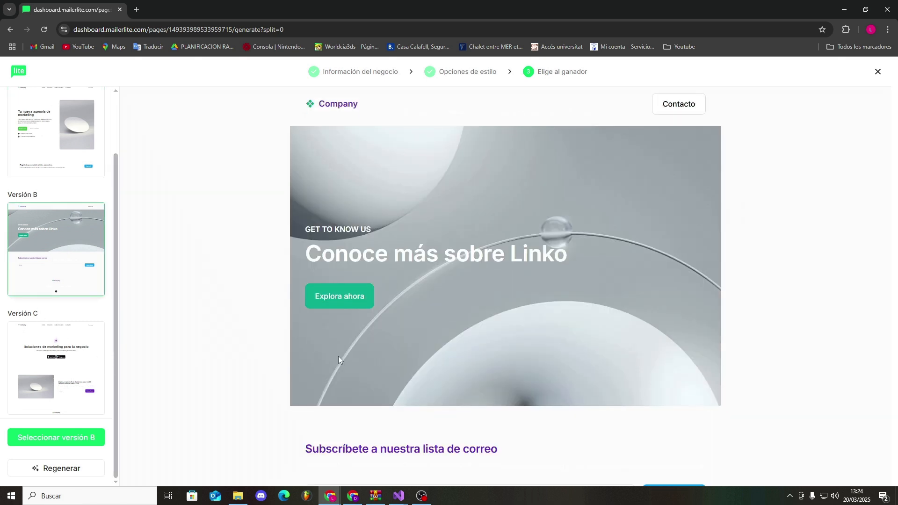
scroll(290, 337, up, 5)
scroll(256, 281, down, 1)
scroll(256, 281, down, 3)
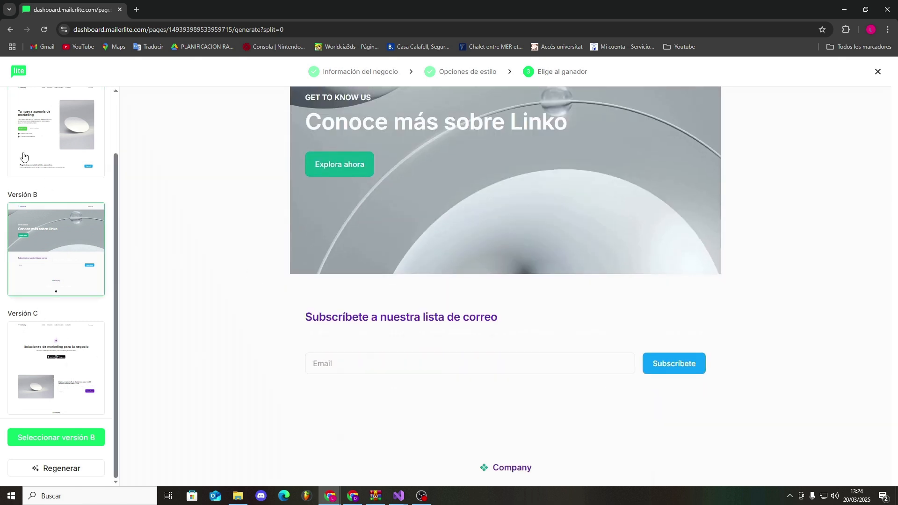
click(24, 157)
click(56, 358)
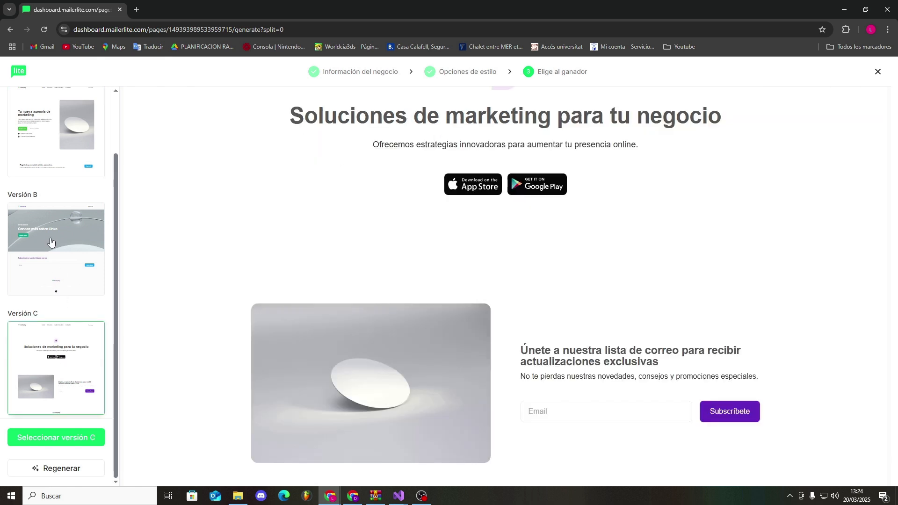
scroll(247, 315, down, 5)
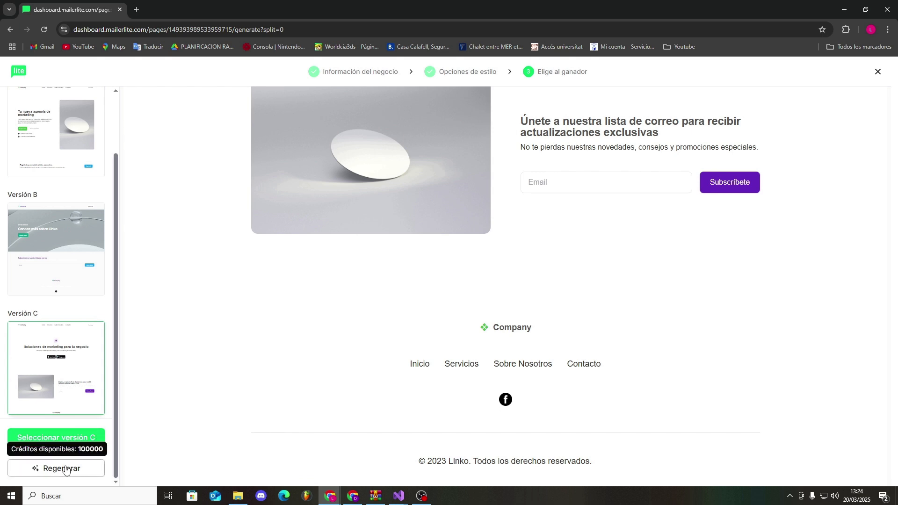
click(59, 439)
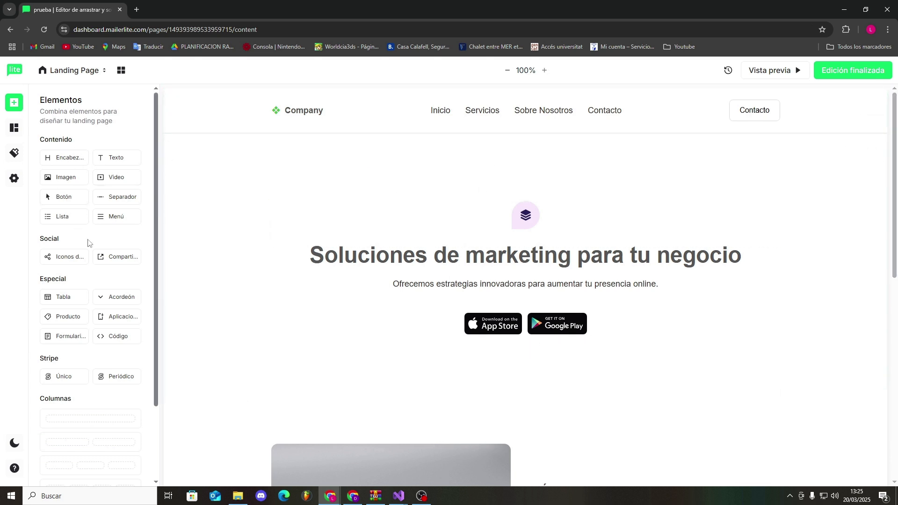
Step: Examine the generated page's content and the editor's section, style and configuration options
scroll(432, 326, down, 5)
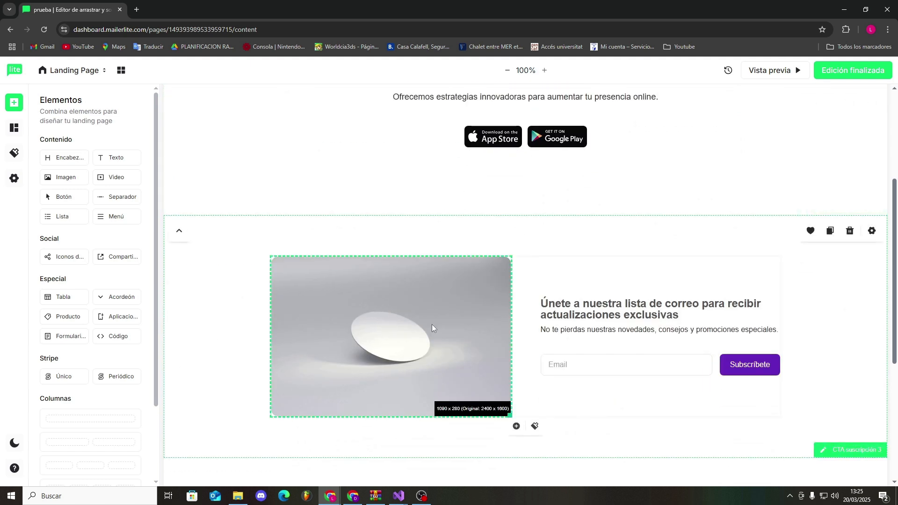
scroll(575, 345, down, 3)
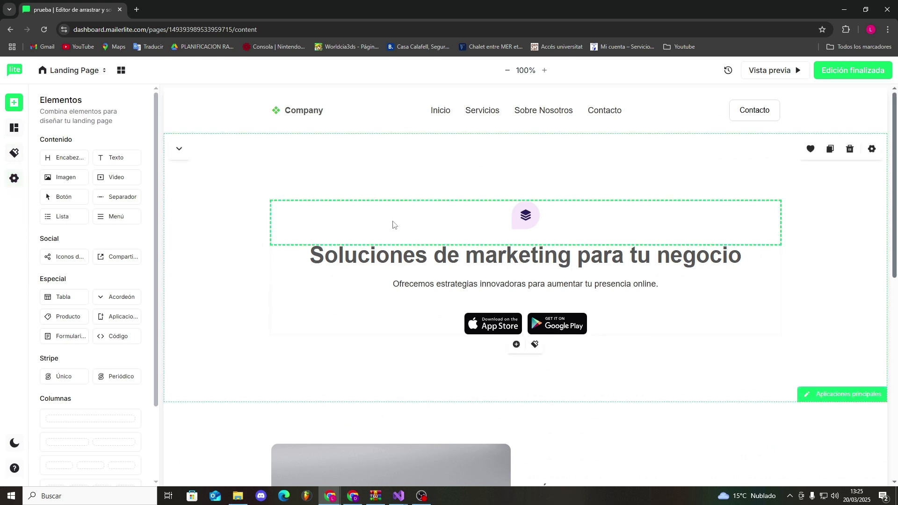
click(14, 132)
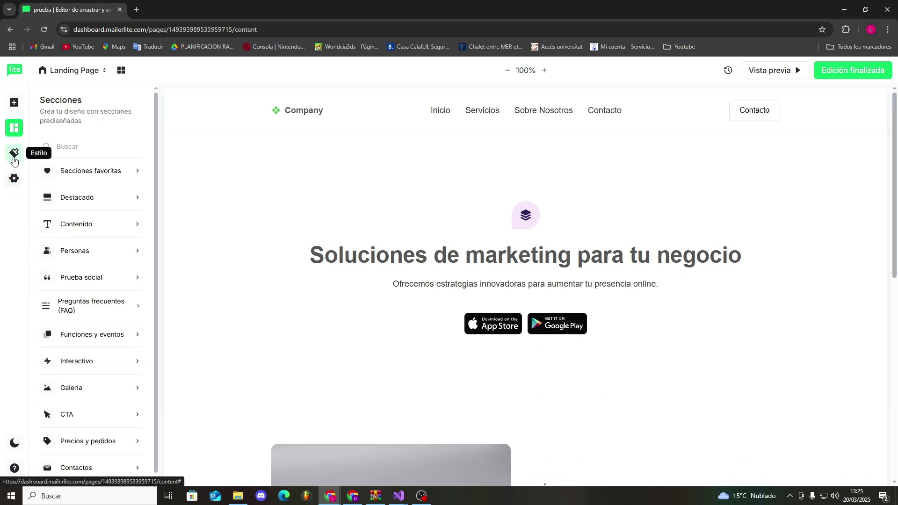
click(14, 159)
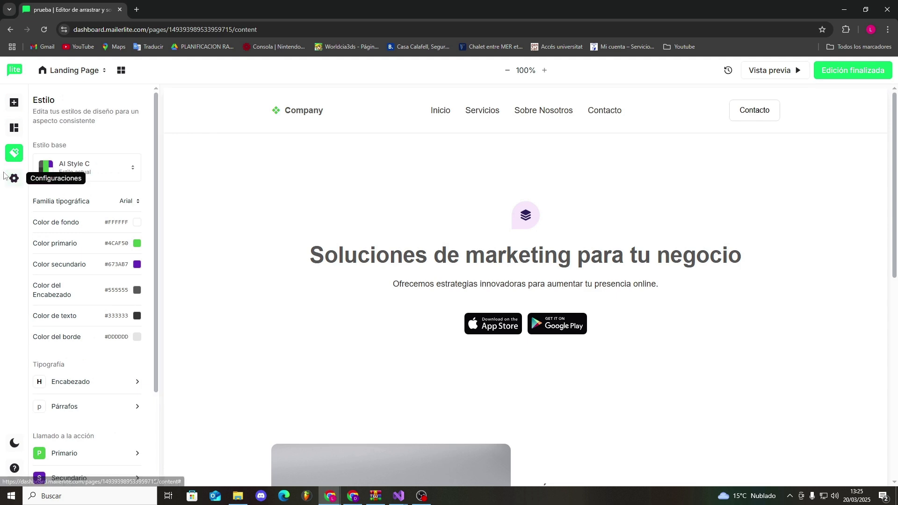
click(14, 178)
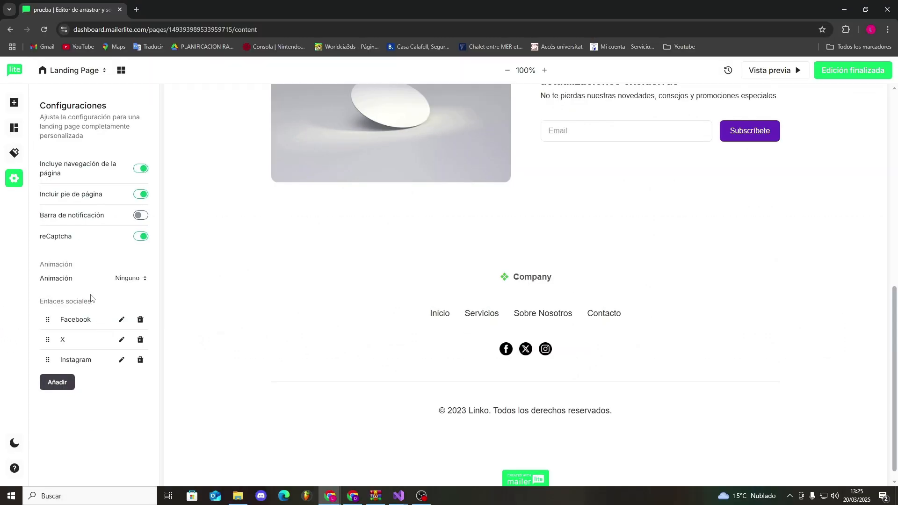
scroll(373, 295, up, 10)
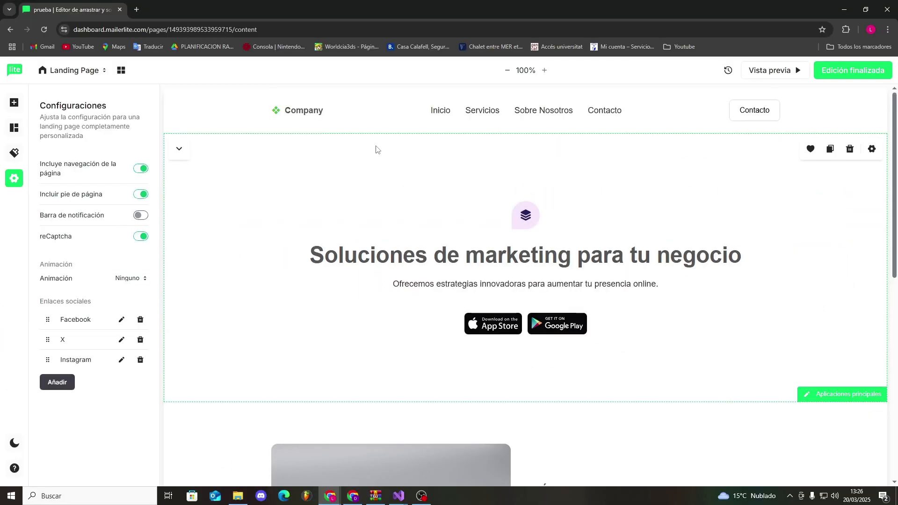
Step: Preview the whole landing page in the desktop and mobile views
click(776, 71)
scroll(405, 239, down, 10)
scroll(435, 235, down, 2)
scroll(427, 191, up, 20)
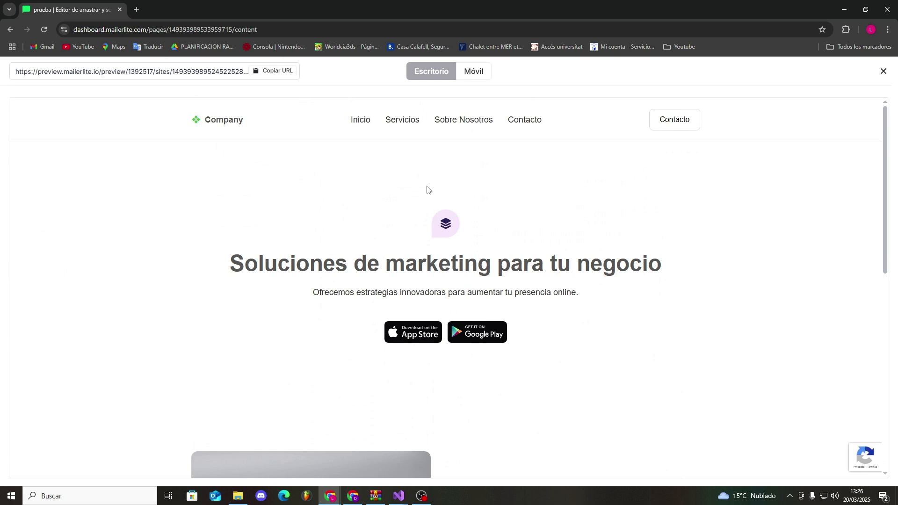
click(467, 74)
scroll(441, 210, down, 12)
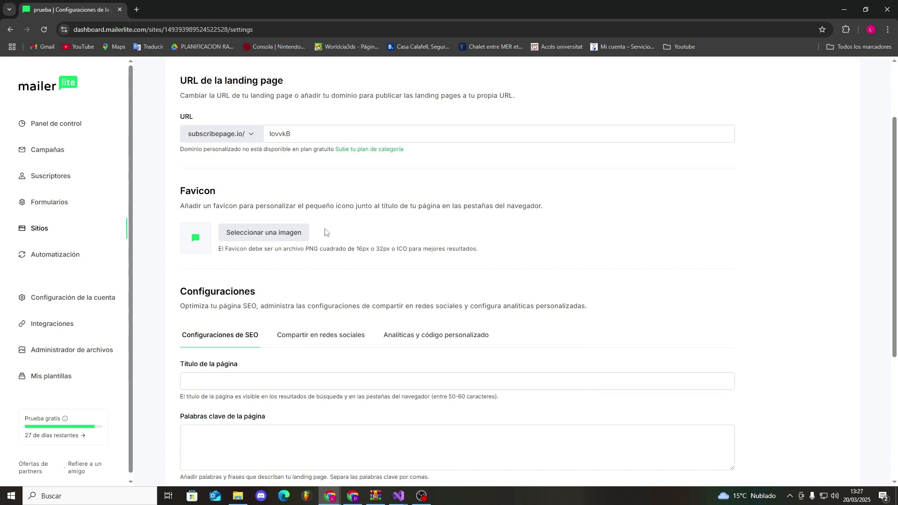
Step: Review the SEO, social sharing, and analytics and custom code settings, and save the landing page's settings
scroll(360, 232, down, 4)
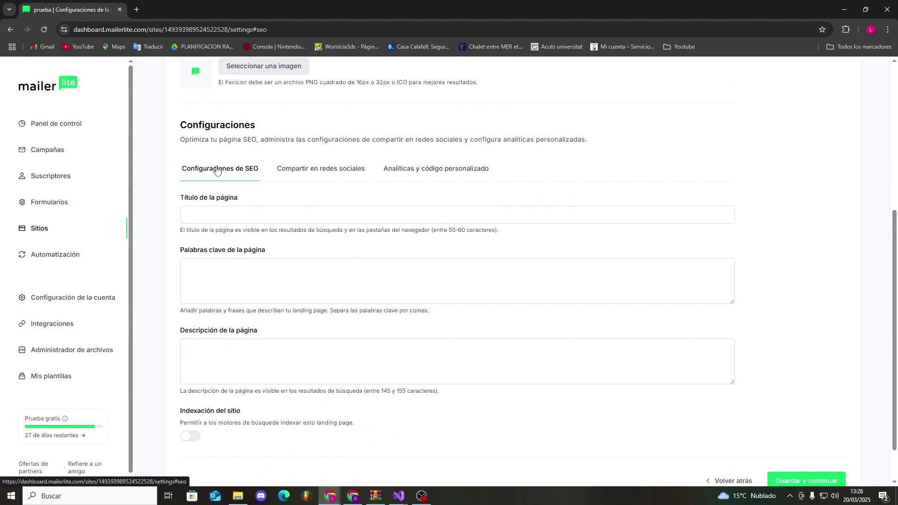
click(331, 172)
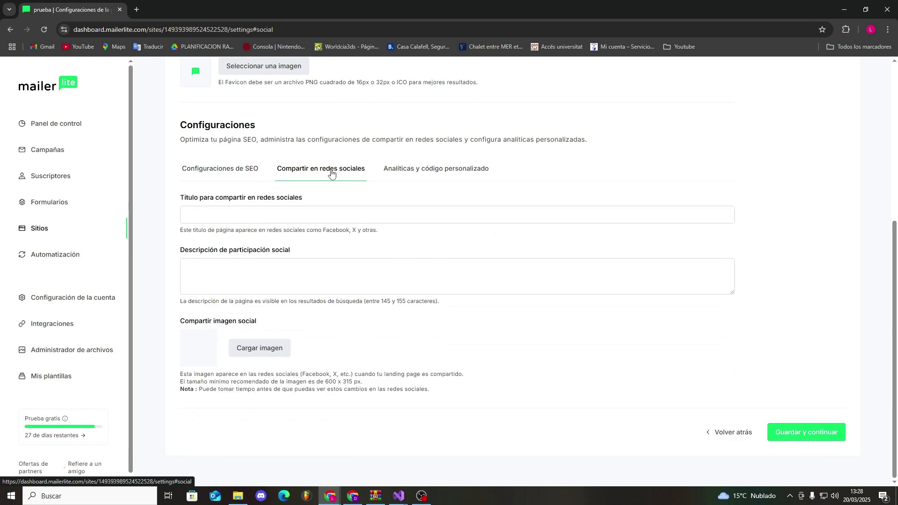
click(414, 172)
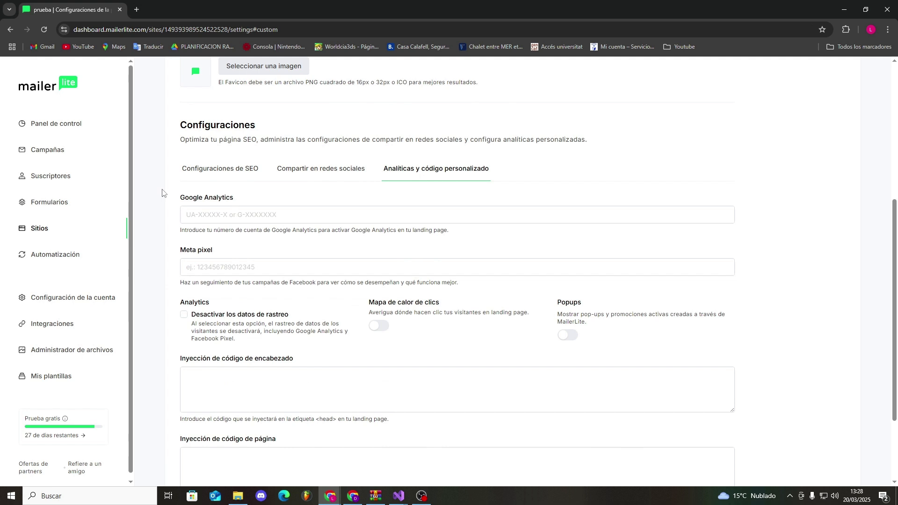
click(198, 171)
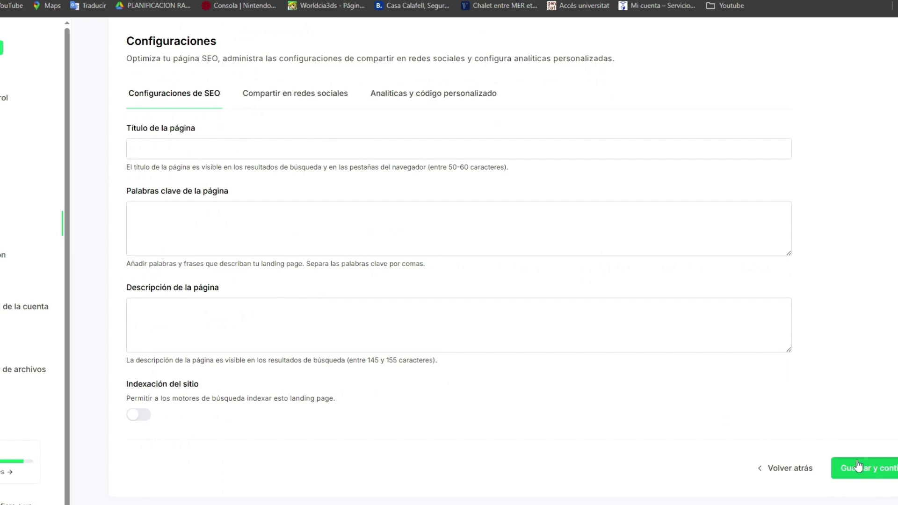
click(860, 469)
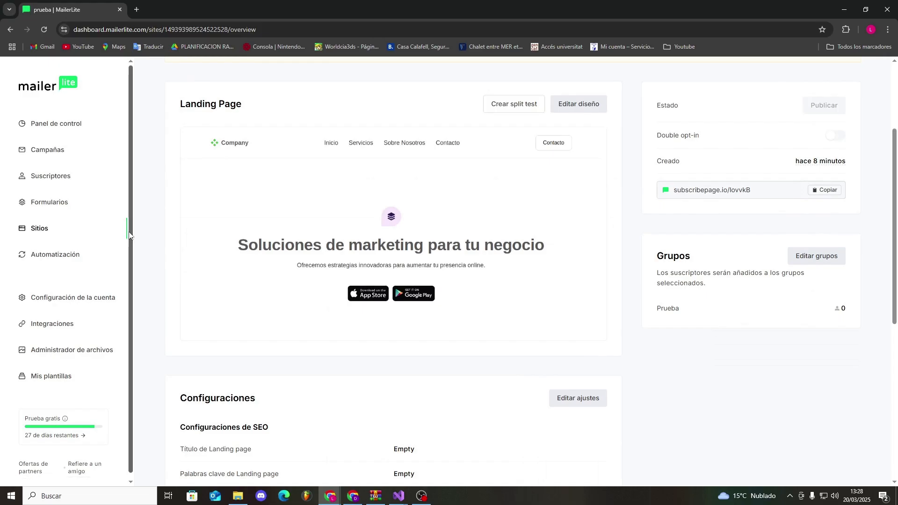